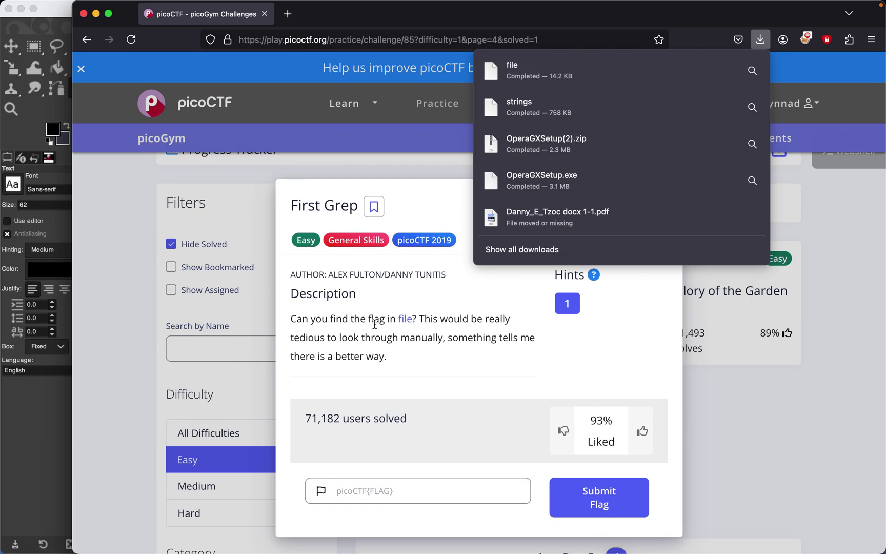
- Bring up the application launcher search to find the terminal
key("super+space")
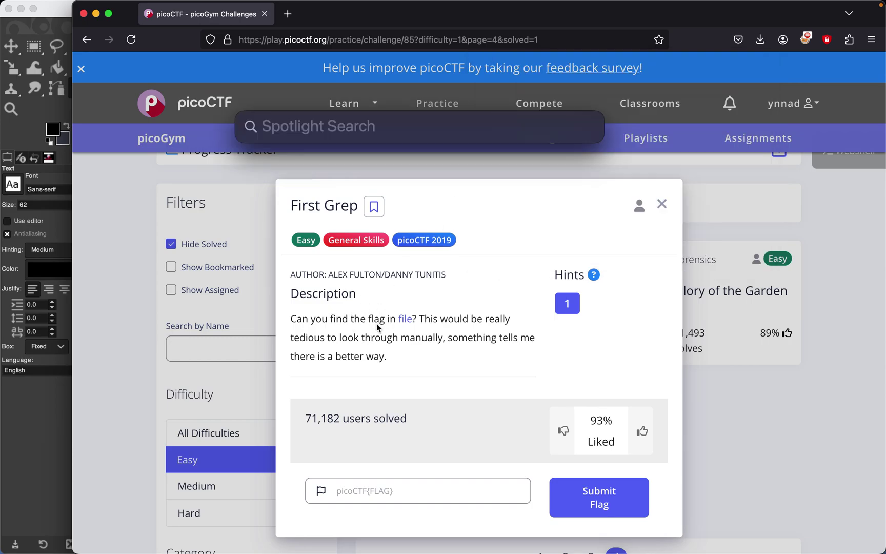
type("iter")
- Launch iTerm, print the downloaded file with cat, and select the picoCTF flag line
key("Return")
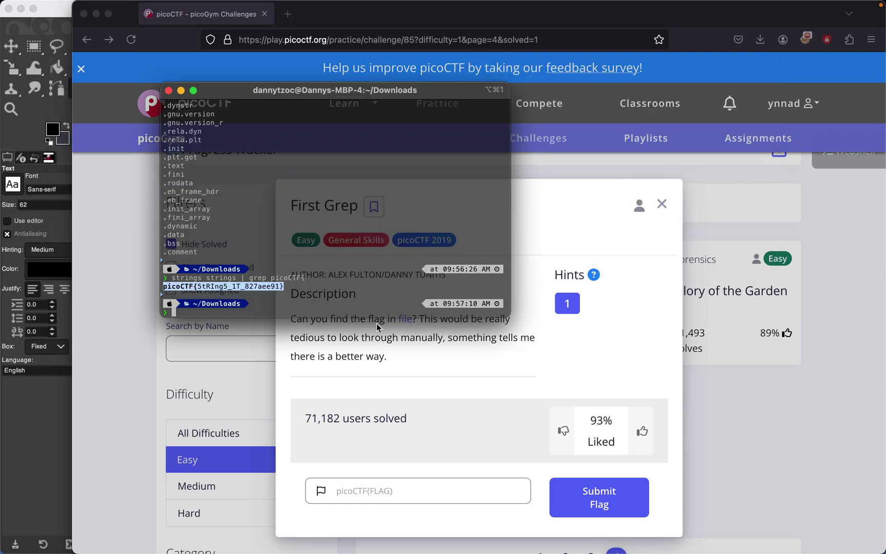
type("cat ")
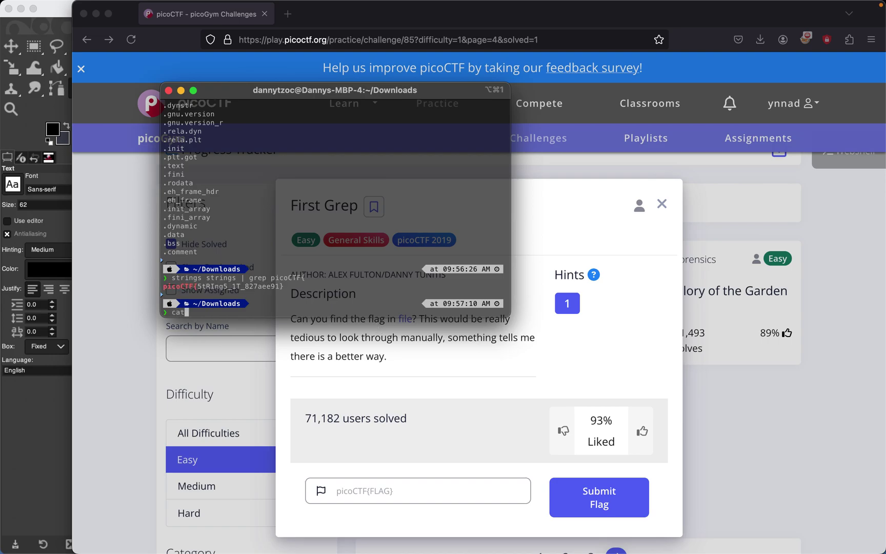
type("fil")
type("e")
key("Return")
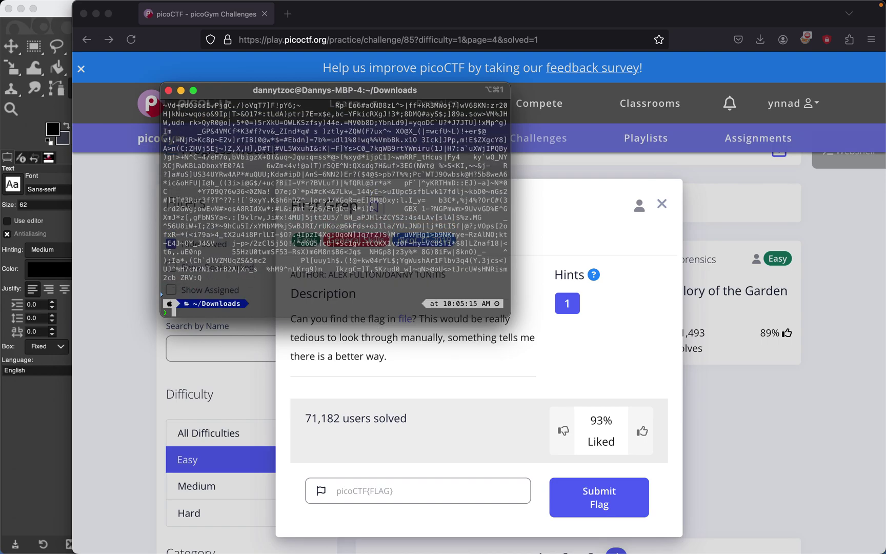
scroll(370, 229, "up", 10)
scroll(371, 229, "up", 10)
scroll(371, 230, "up", 10)
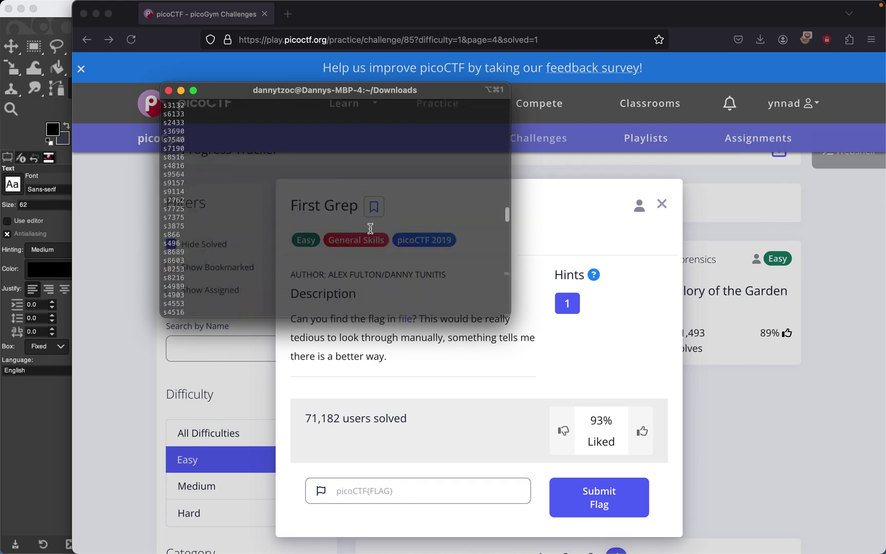
scroll(371, 229, "up", 5)
scroll(370, 229, "up", 5)
scroll(371, 229, "down", 5)
scroll(370, 229, "down", 5)
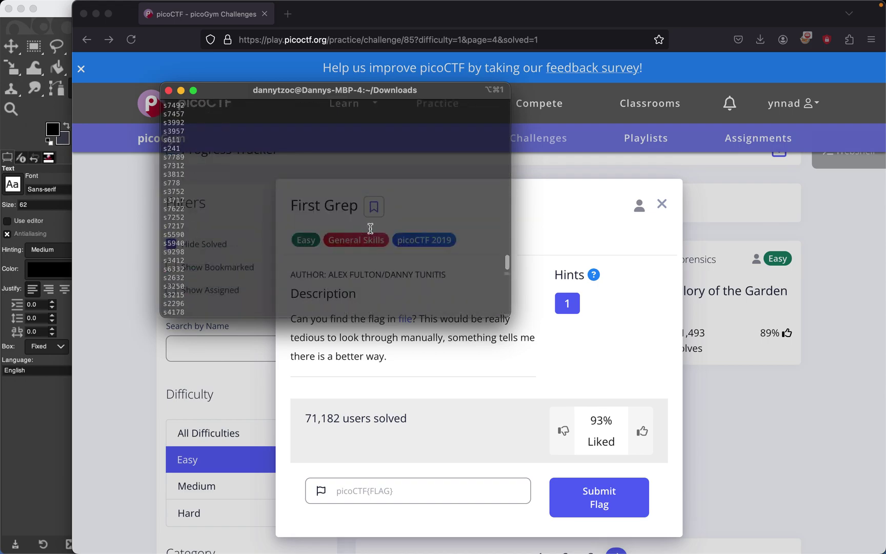
scroll(371, 229, "down", 10)
scroll(371, 230, "down", 5)
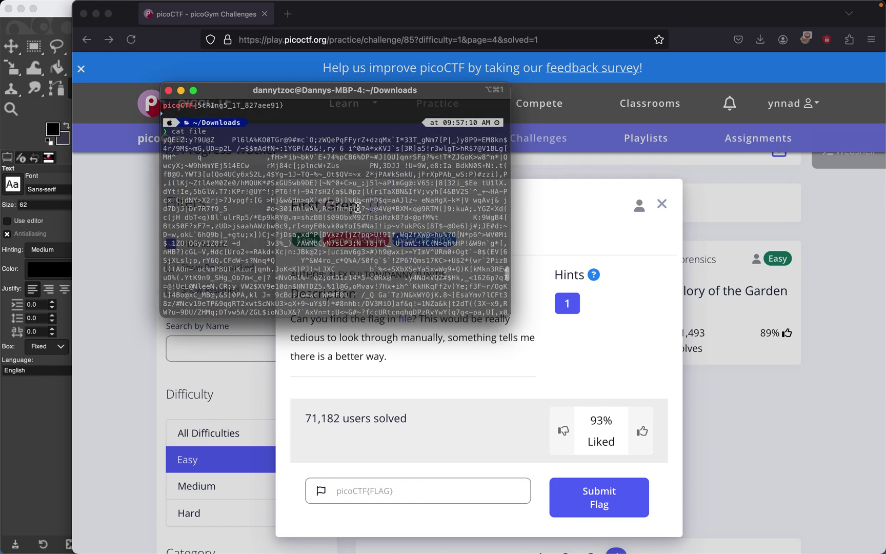
scroll(357, 207, "down", 8)
scroll(357, 206, "down", 4)
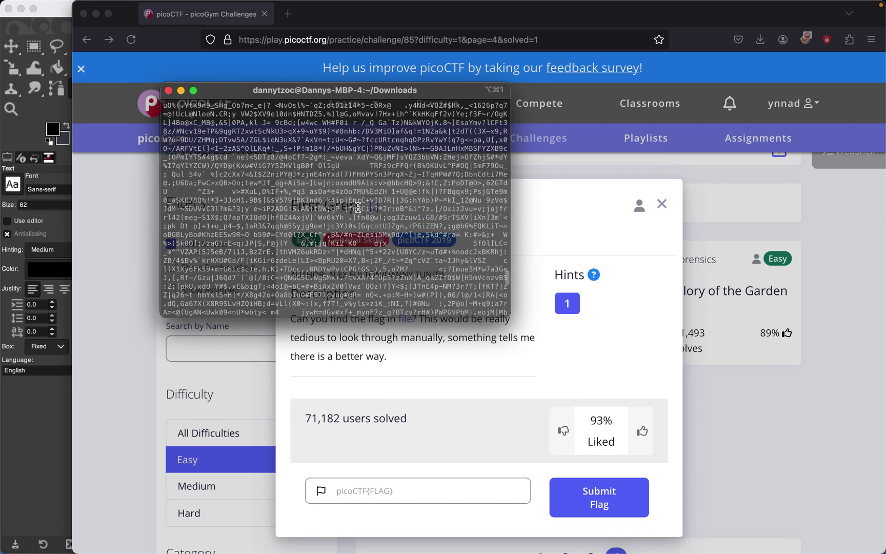
scroll(353, 237, "down", 8)
scroll(354, 237, "down", 4)
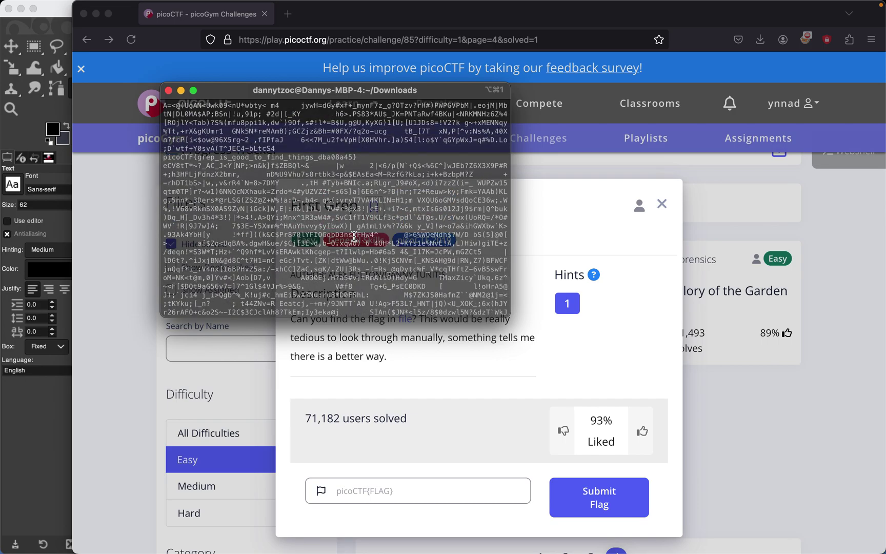
left_click_drag(358, 157, 164, 158)
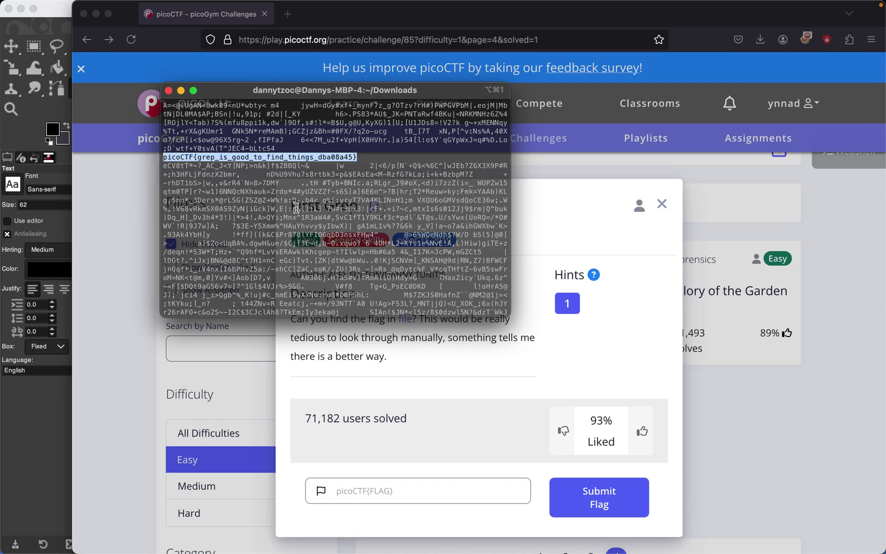
scroll(297, 205, "down", 10)
scroll(296, 205, "down", 10)
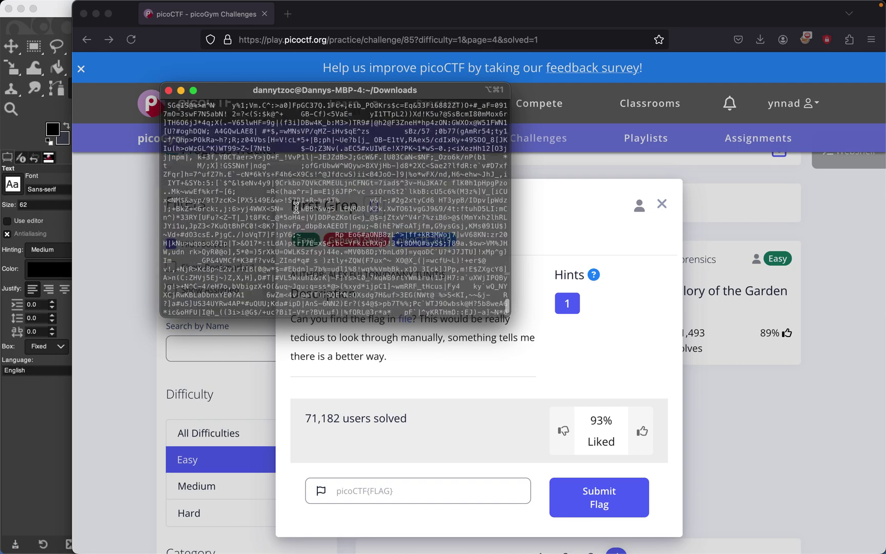
- Run cat file | grep pico, select the isolated flag line, and return to the challenge page
key("super+a")
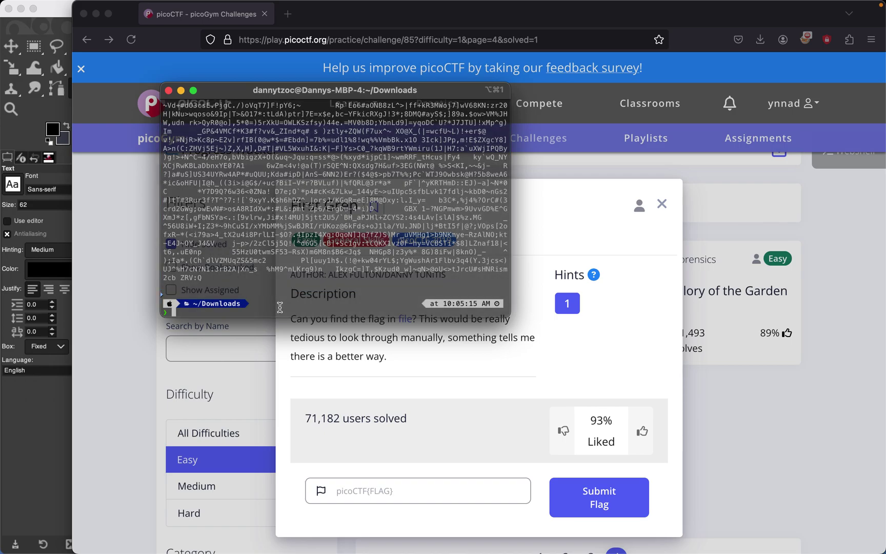
type("cat file ")
type("| gr")
type("ep ")
type("pico")
key("Return")
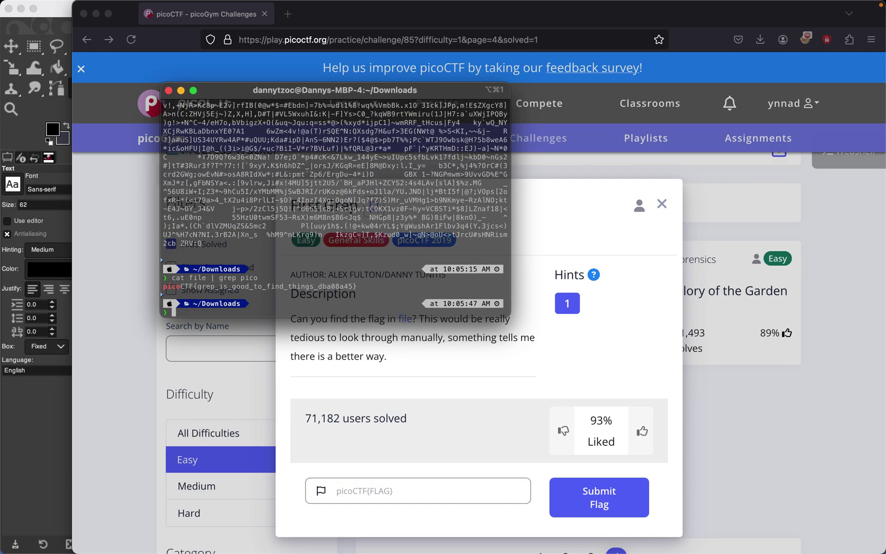
triple_click(206, 285)
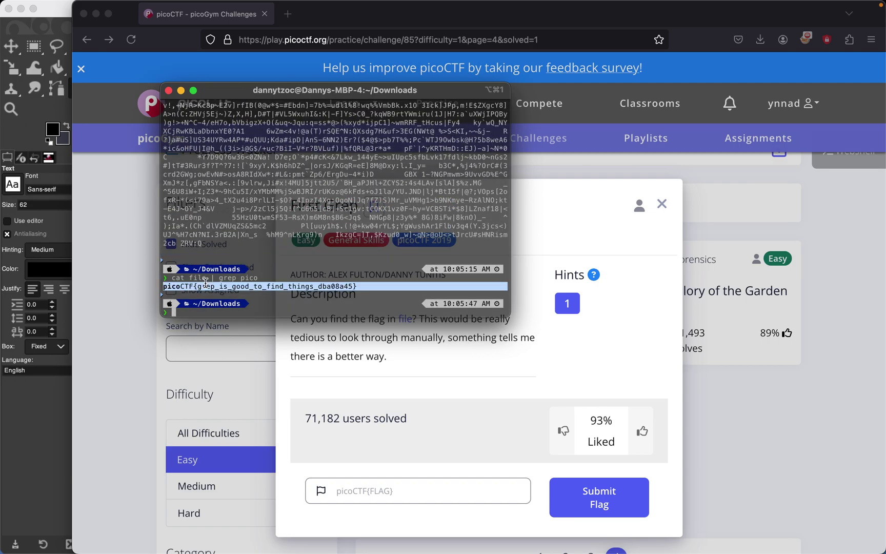
mouse_move(206, 283)
left_mouse_down()
mouse_move(198, 301)
mouse_move(162, 289)
left_mouse_up()
key("super+c")
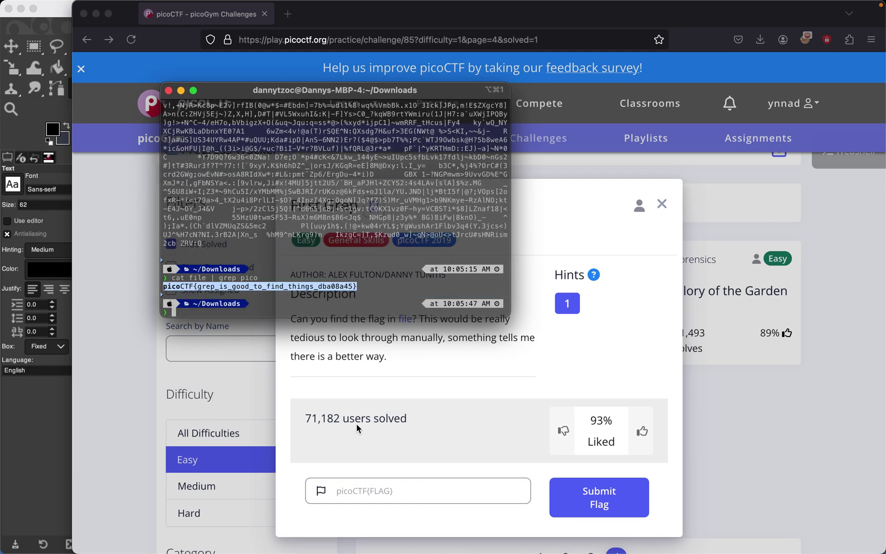
left_click(357, 423)
- Paste picoCTF{grep_is_good_to_find_things_dba08a45} into the flag field and submit it
left_click(382, 490)
key("super+v")
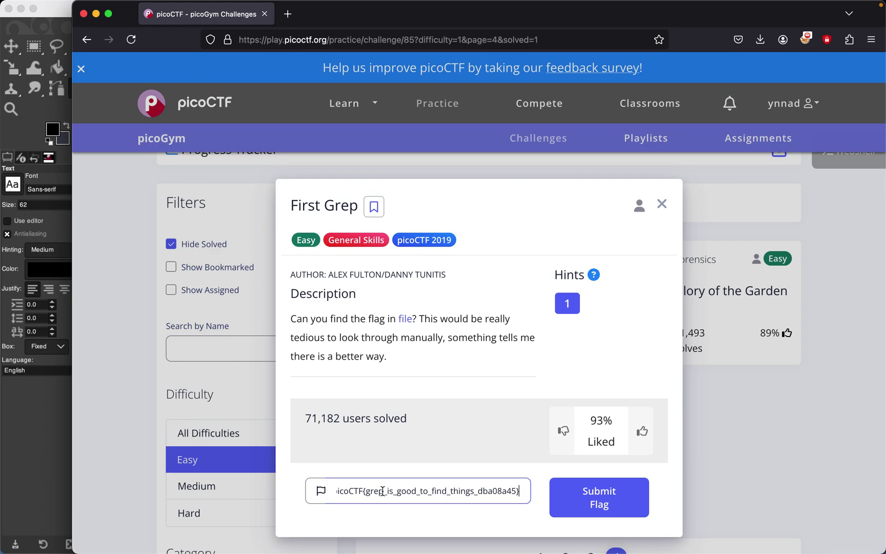
left_click(599, 497)
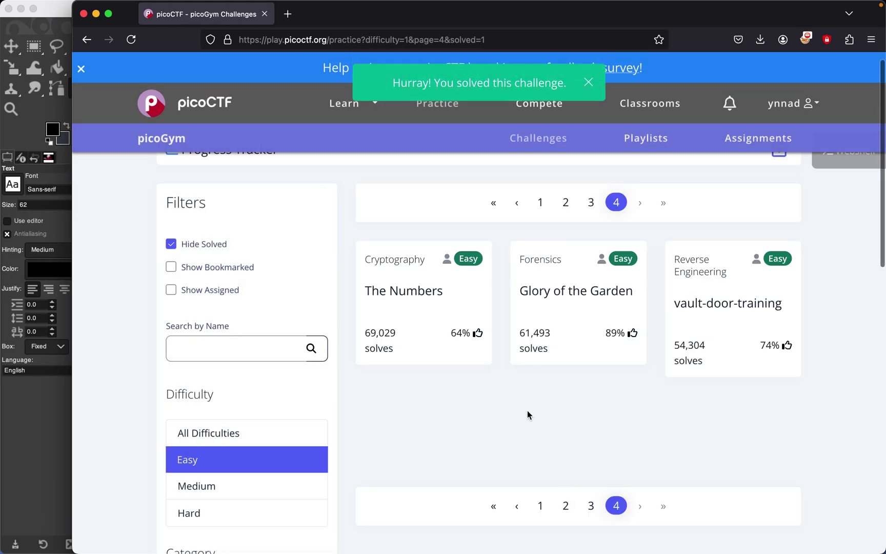